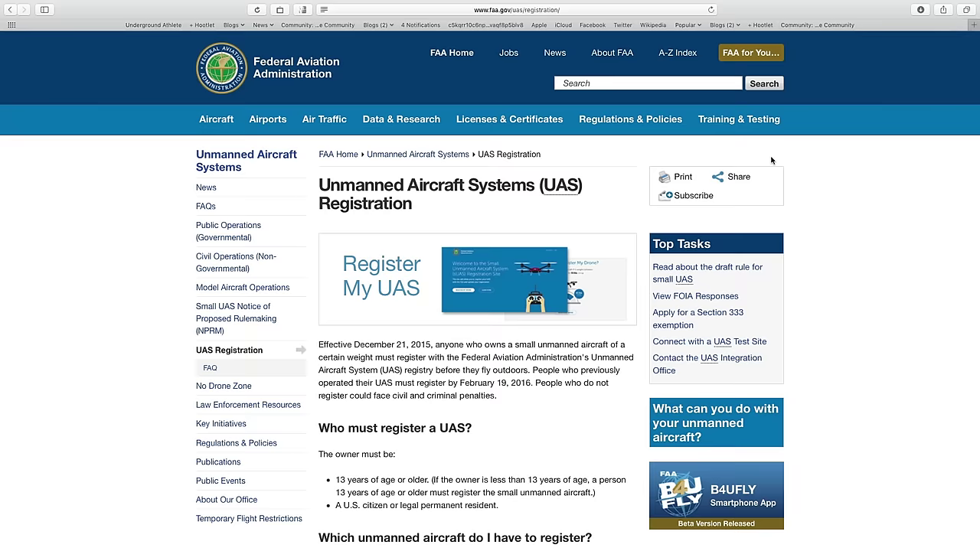
Scroll to the 'How do I register my UAS?' section and open the Register Now site.
scroll(772, 160, down, 10)
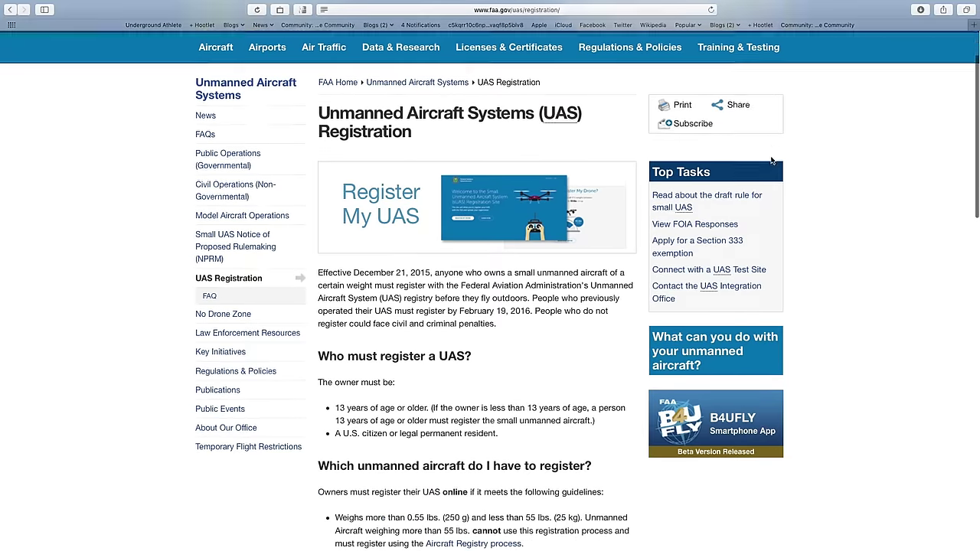
scroll(772, 160, down, 4)
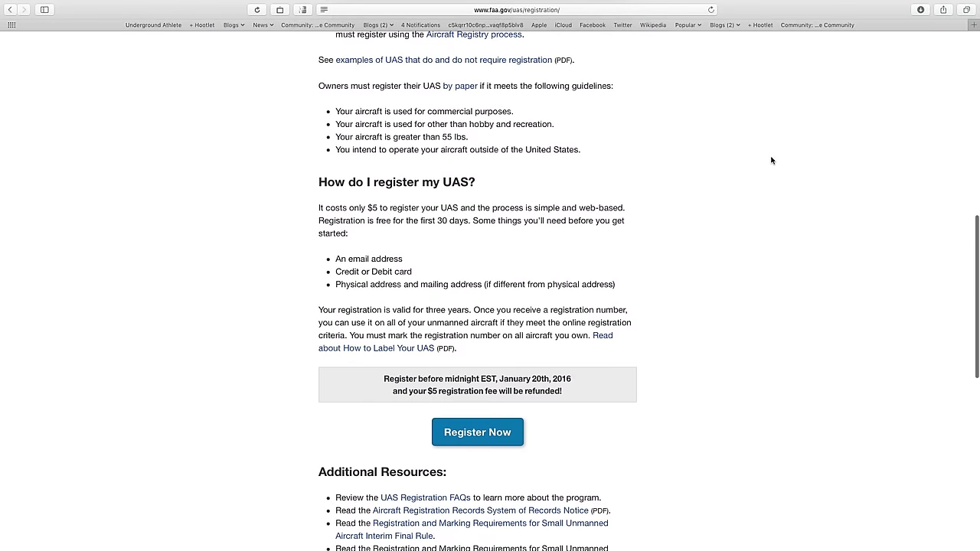
click(507, 438)
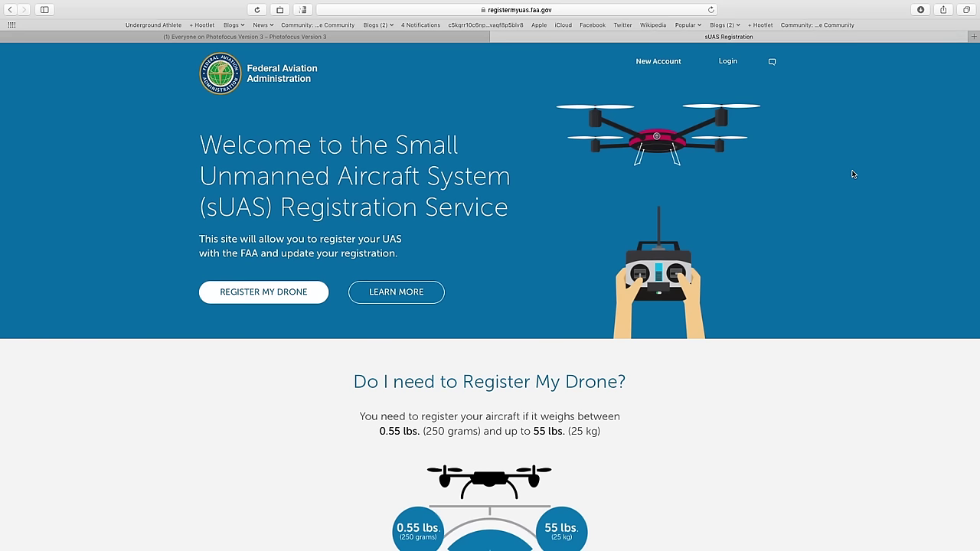
Review the welcome page's requirement to register drones of 0.55 to 55 lbs, then return to the top.
scroll(853, 174, down, 4)
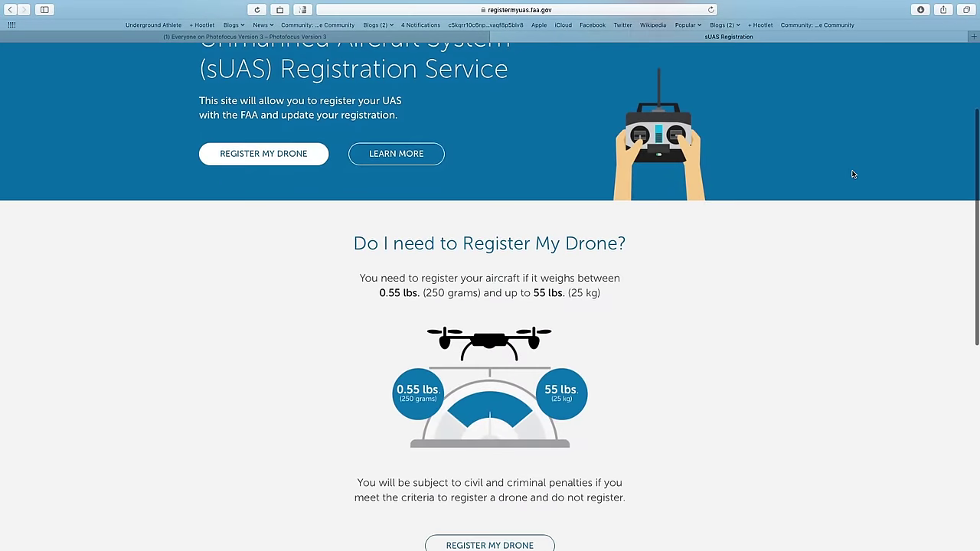
scroll(852, 174, down, 8)
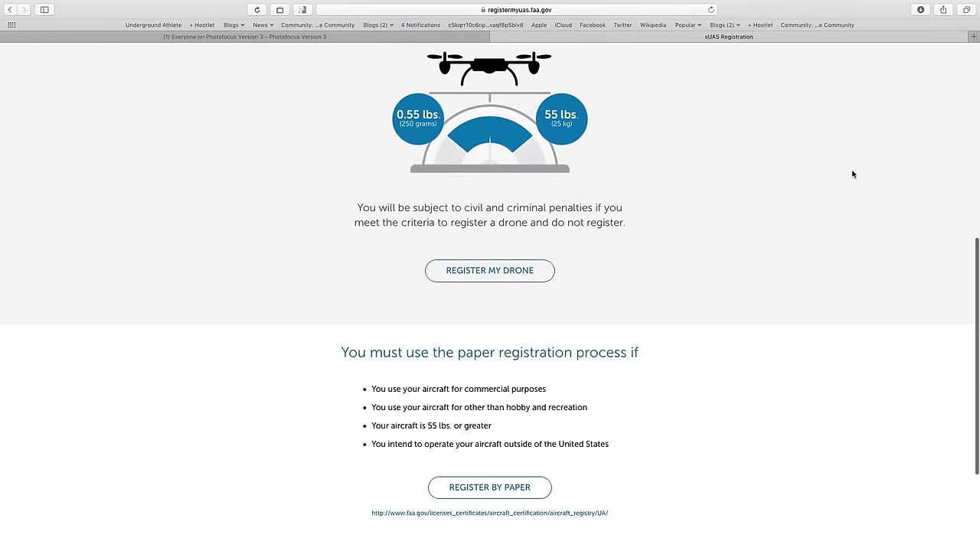
scroll(853, 175, down, 5)
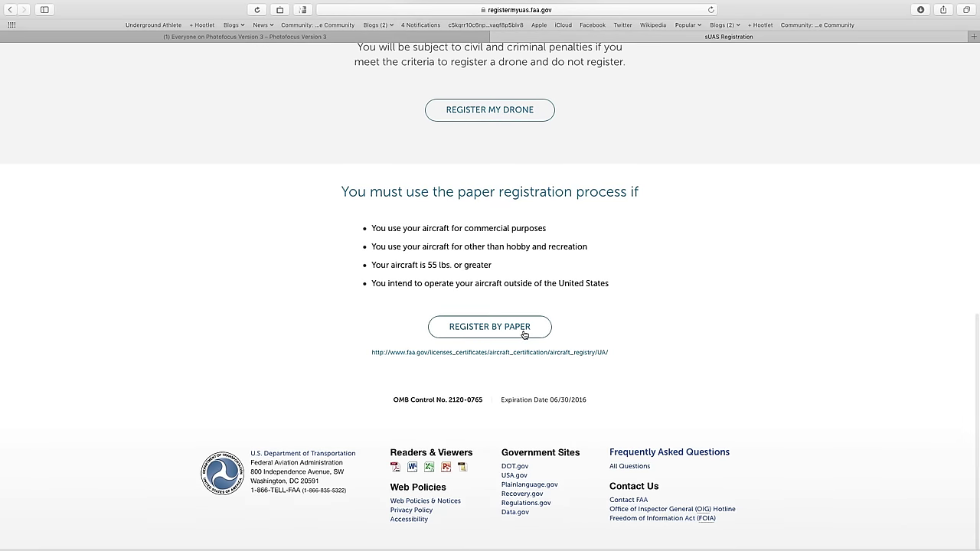
scroll(524, 334, up, 15)
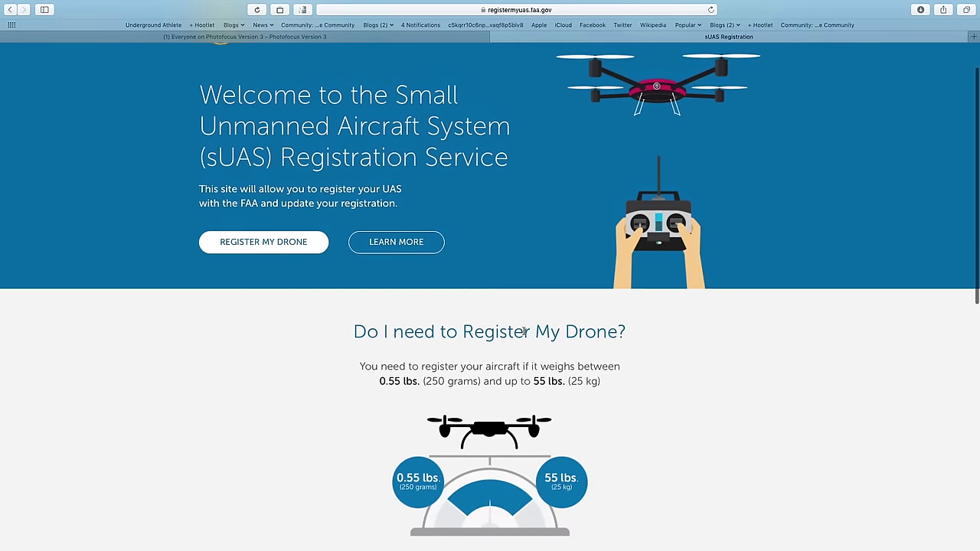
scroll(524, 331, up, 2)
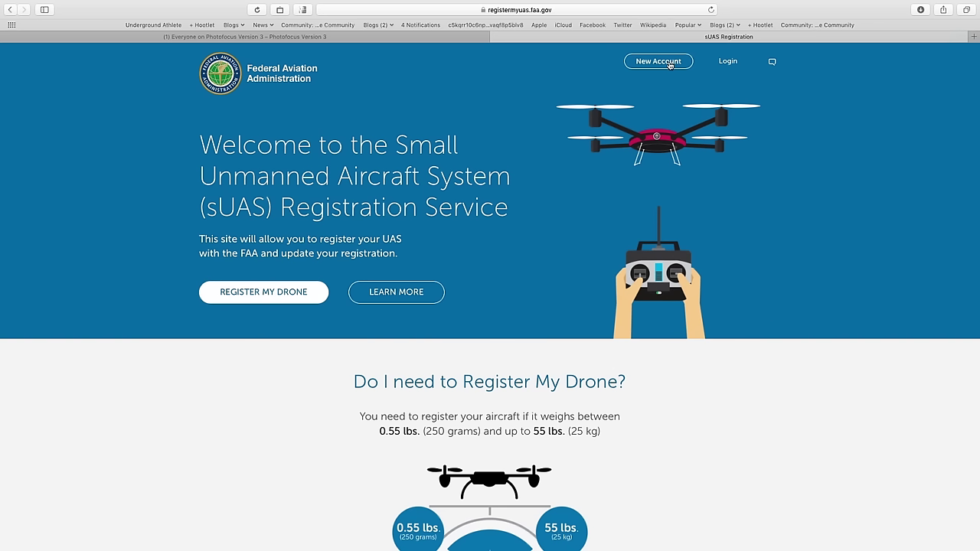
Create a New Account with autofilled email and confirmed password, and save the password in the browser.
click(288, 294)
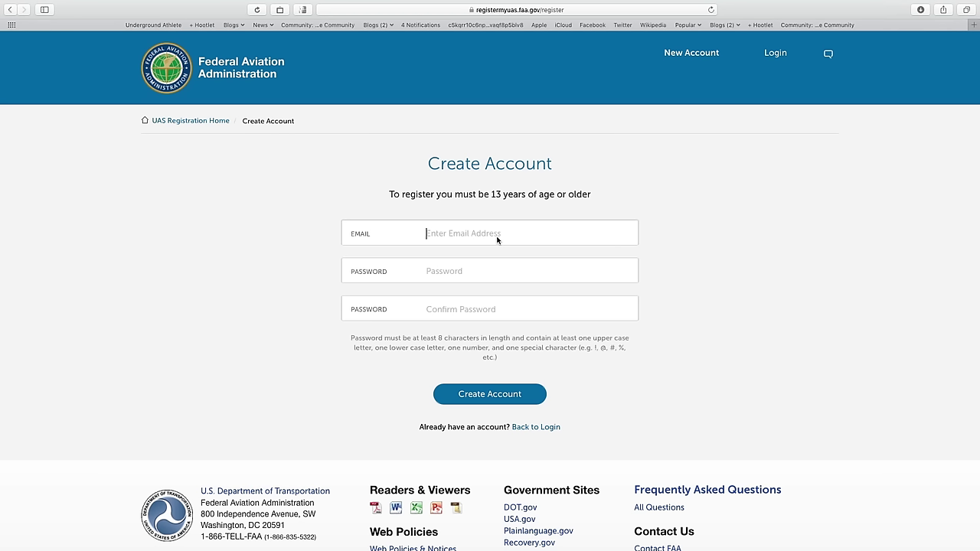
key(super+backslash)
key(Tab)
text(••••••••••••)
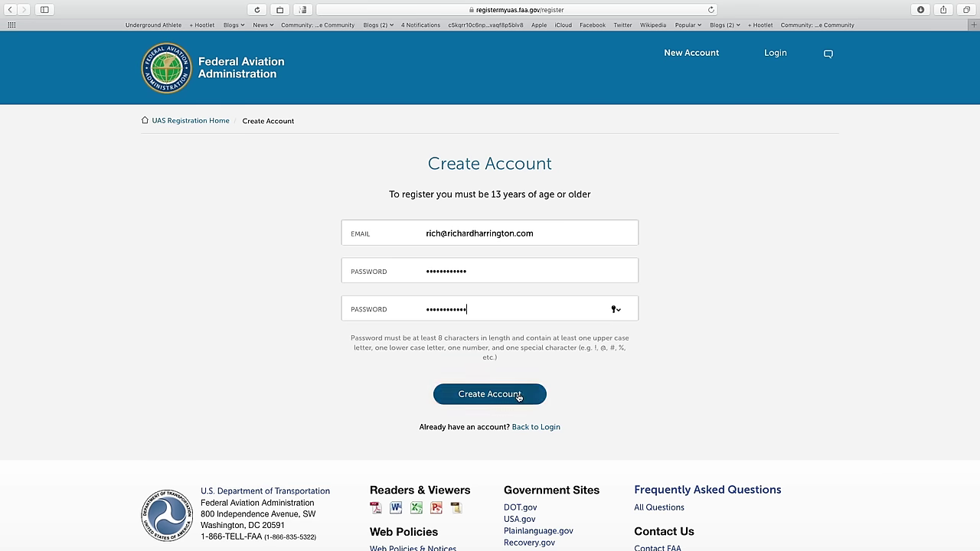
click(516, 395)
click(587, 83)
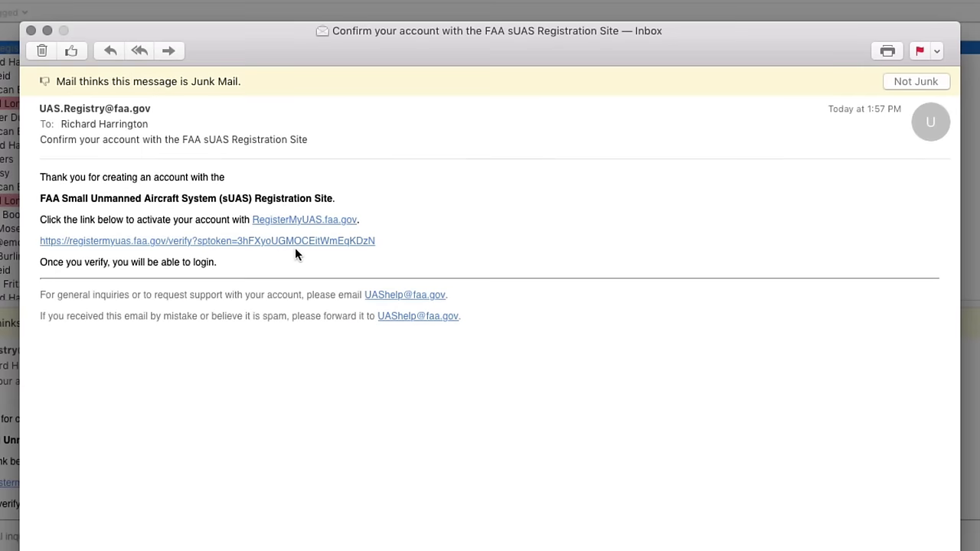
Follow the verification link in the FAA activation email.
click(284, 242)
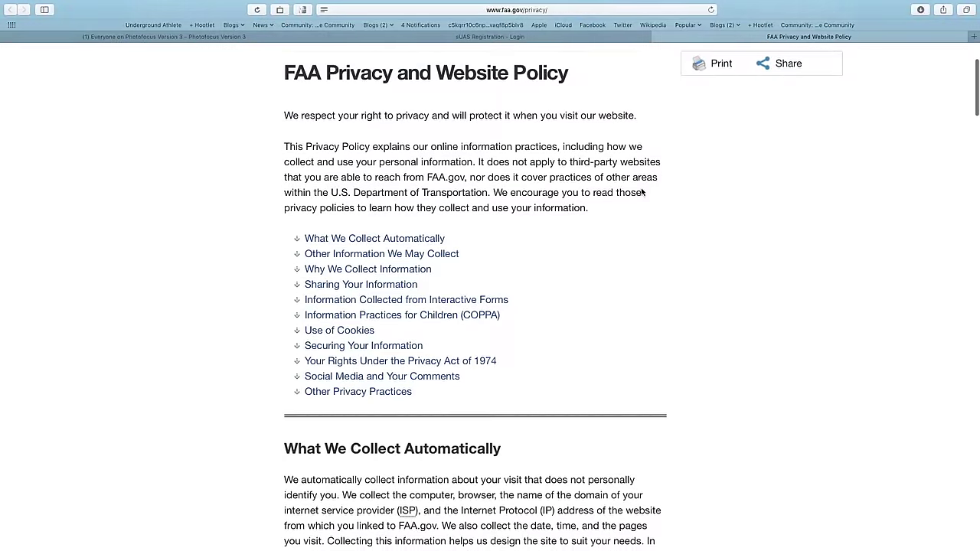
Scroll past the privacy notice and log in to the newly verified account.
scroll(641, 192, down, 5)
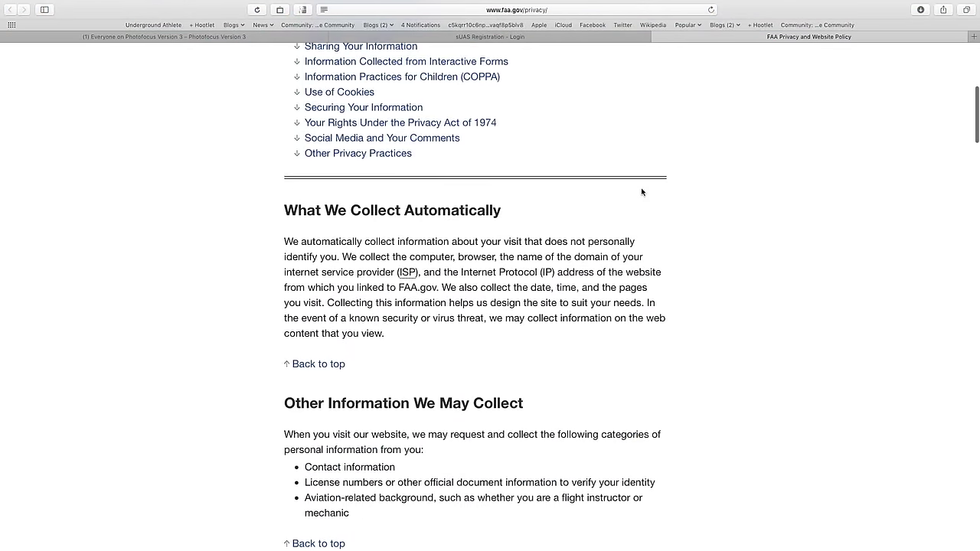
scroll(641, 192, down, 3)
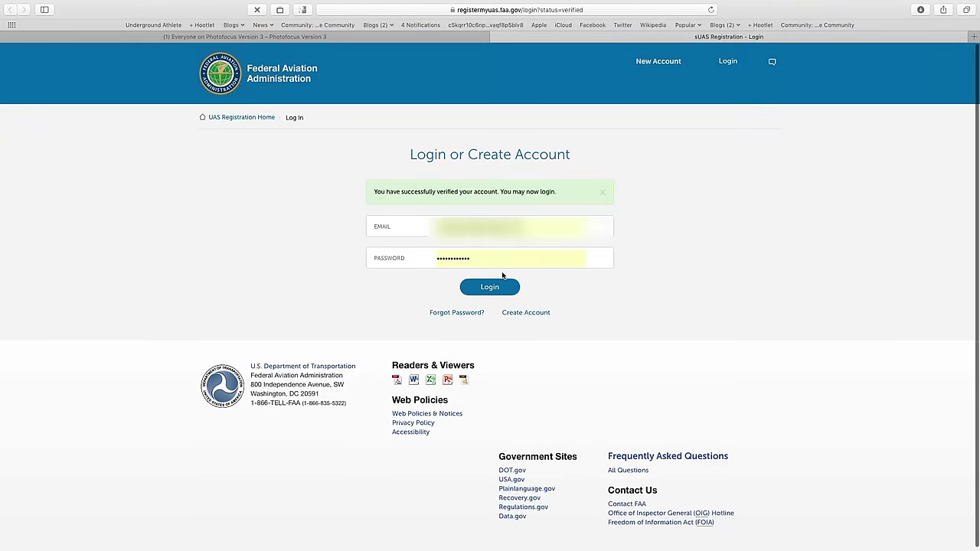
click(501, 289)
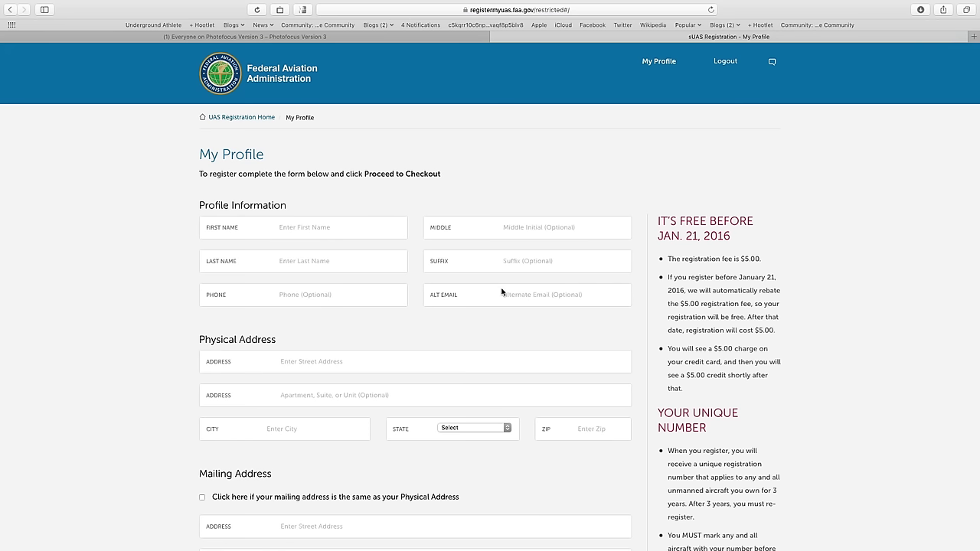
Enter the owner's first name and profile details, proceed to checkout, and acknowledge the safety guidance.
click(300, 241)
text(Richard)
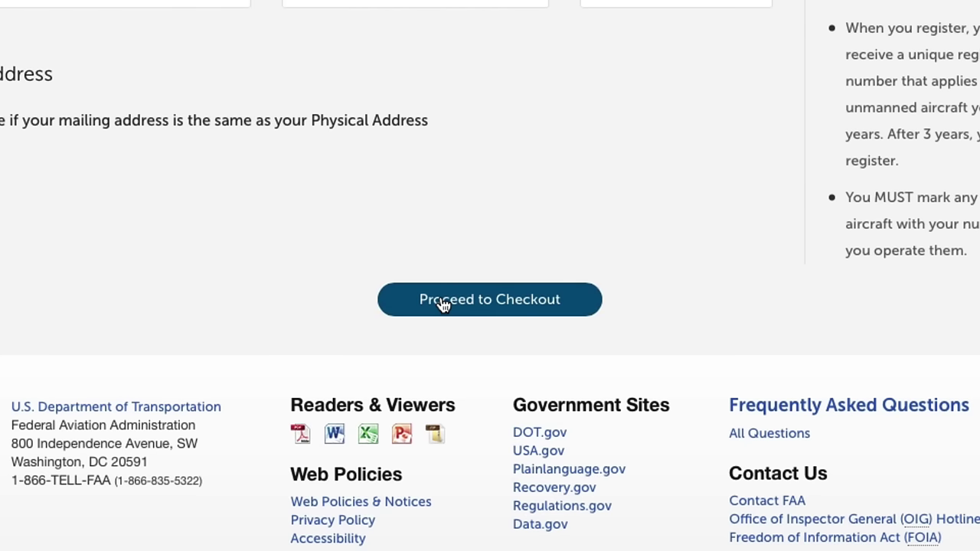
click(443, 304)
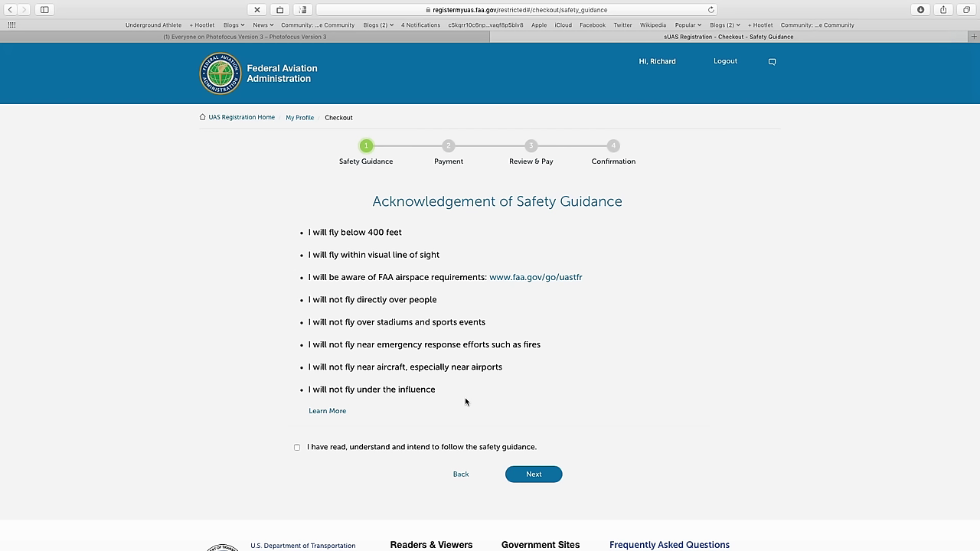
click(297, 449)
Continue through payment and order review, then pay the $5.00 registration fee.
click(516, 478)
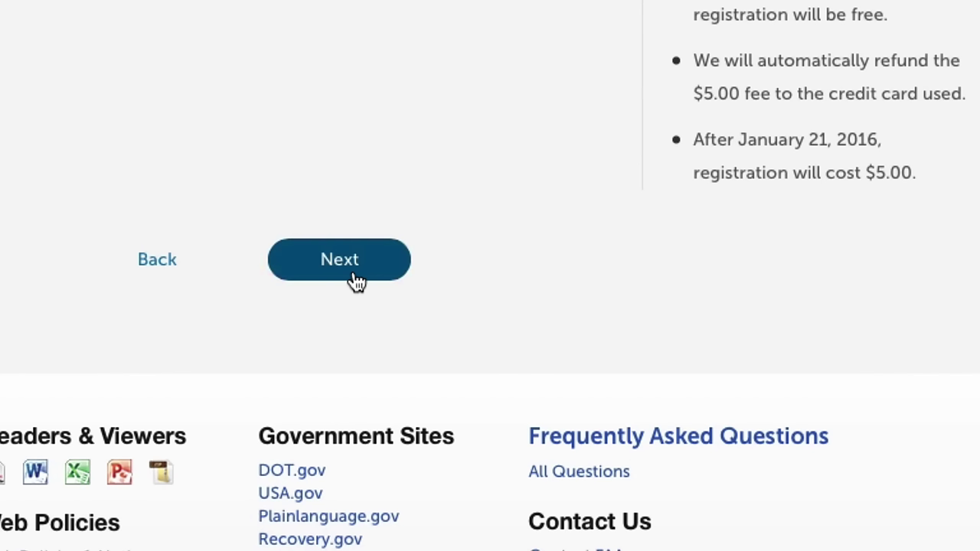
click(353, 280)
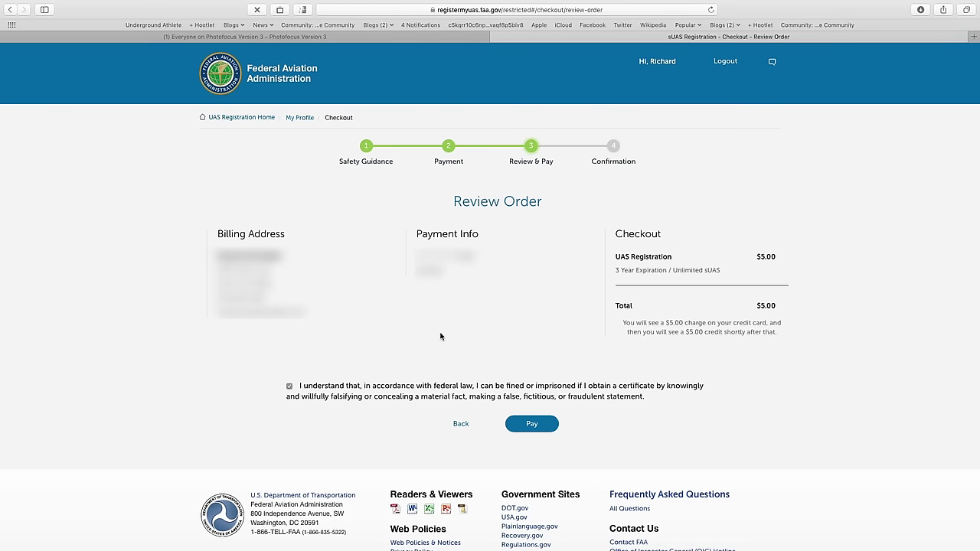
click(532, 426)
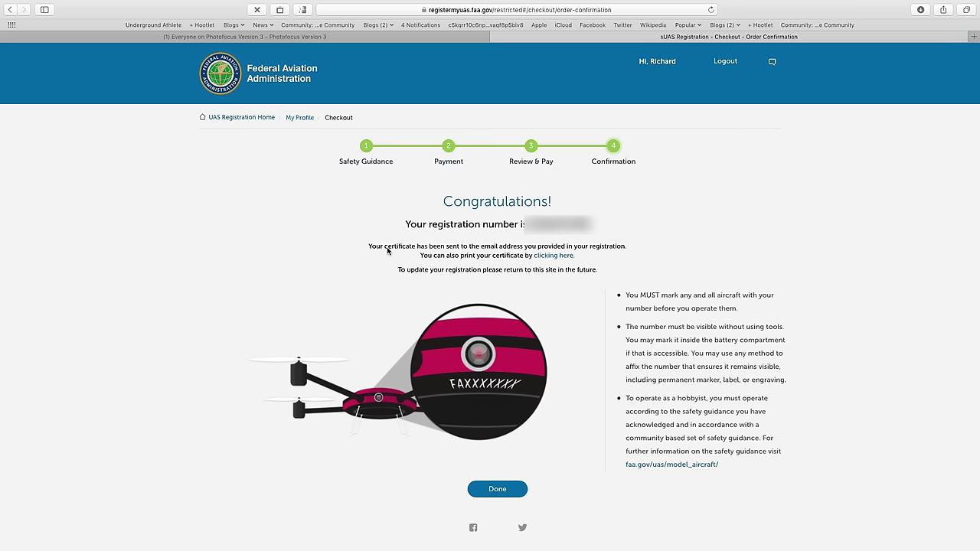
Print the UAS Registration Certificate using Save as PDF to store it on the Desktop.
click(553, 256)
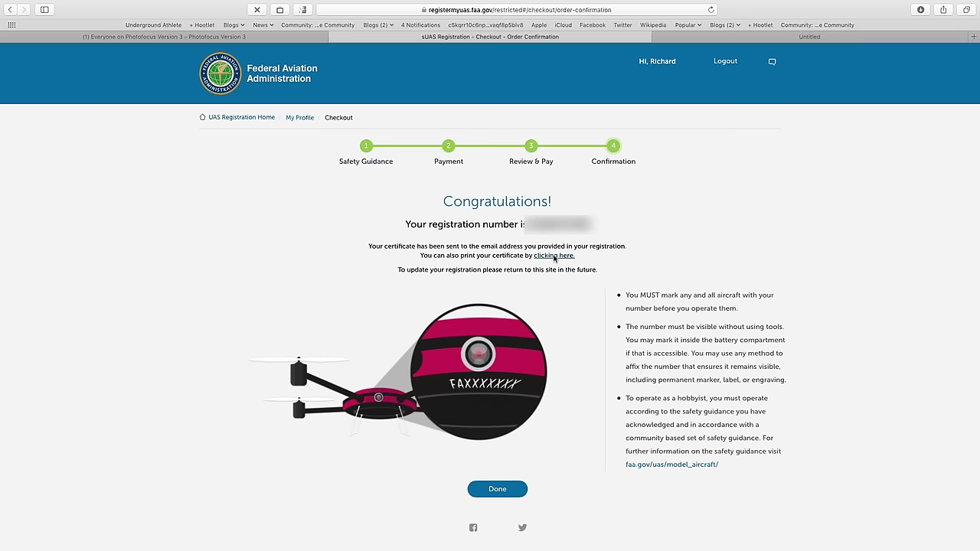
click(527, 354)
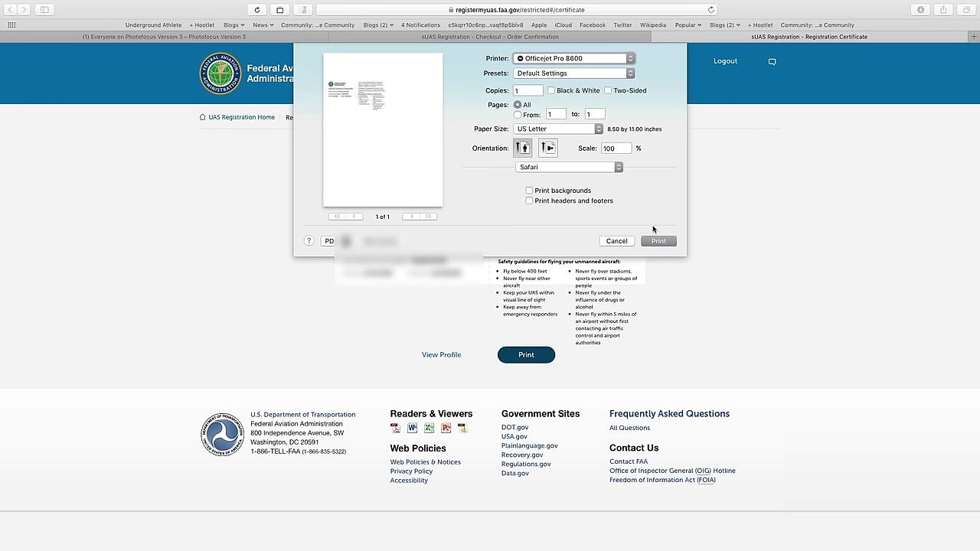
click(342, 241)
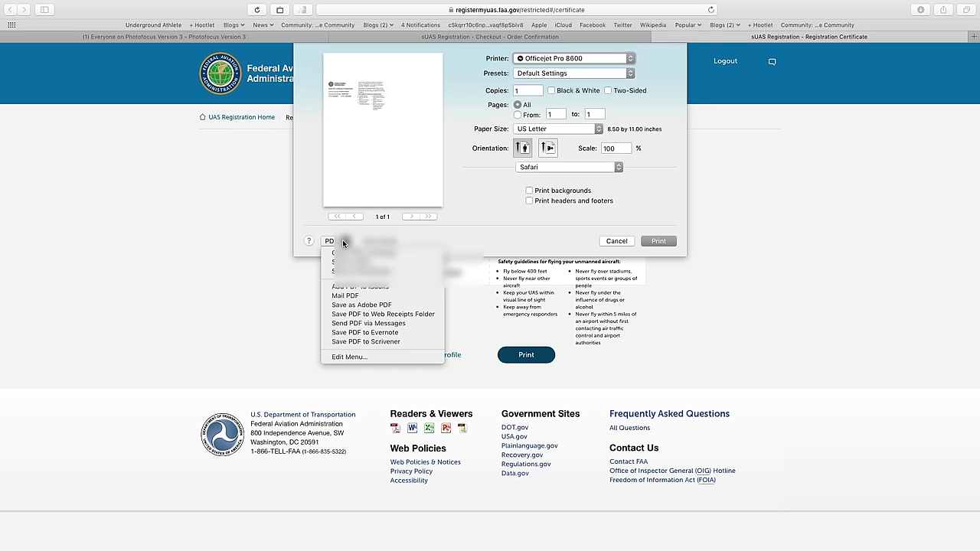
click(343, 262)
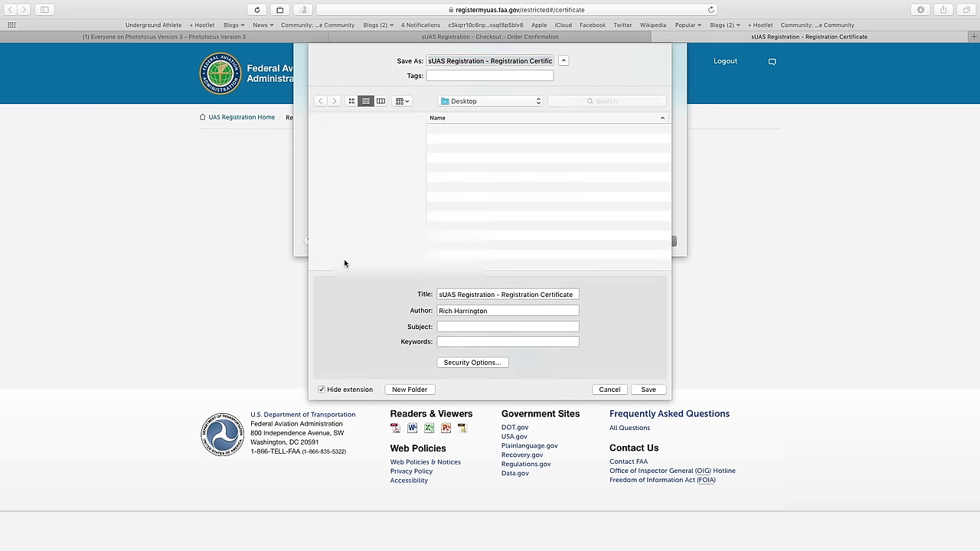
key(Return)
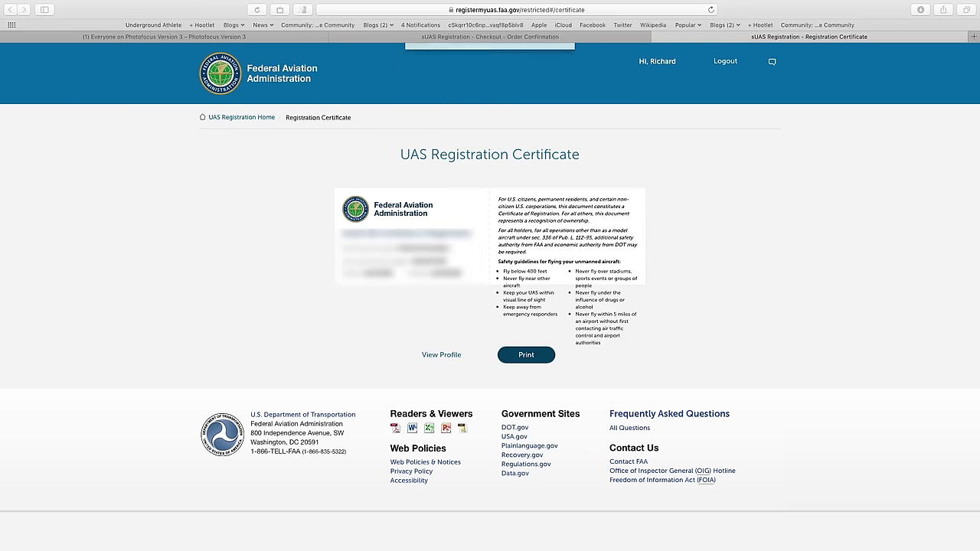
click(448, 352)
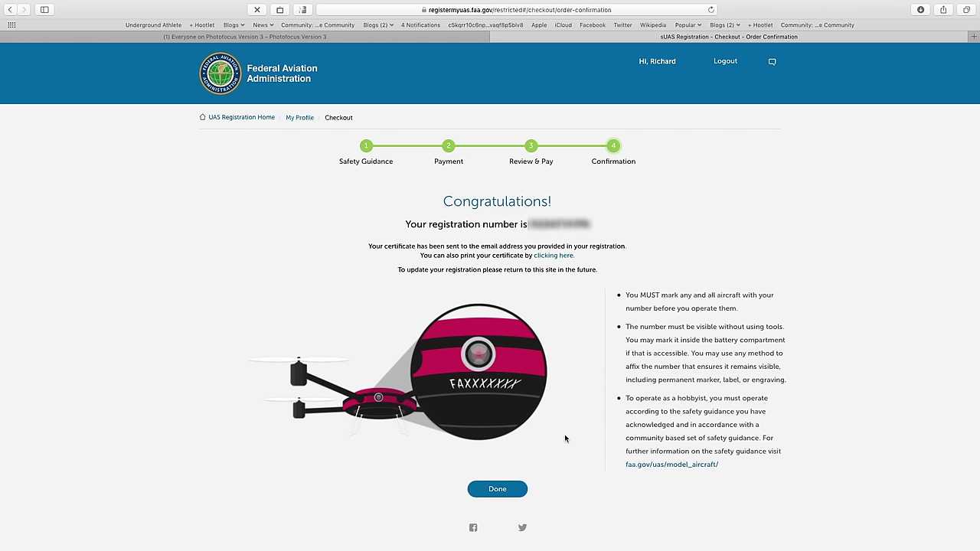
Choose Done so My Profile lists the registration issued 12/21/2015, expiring 12/20/2018.
click(511, 492)
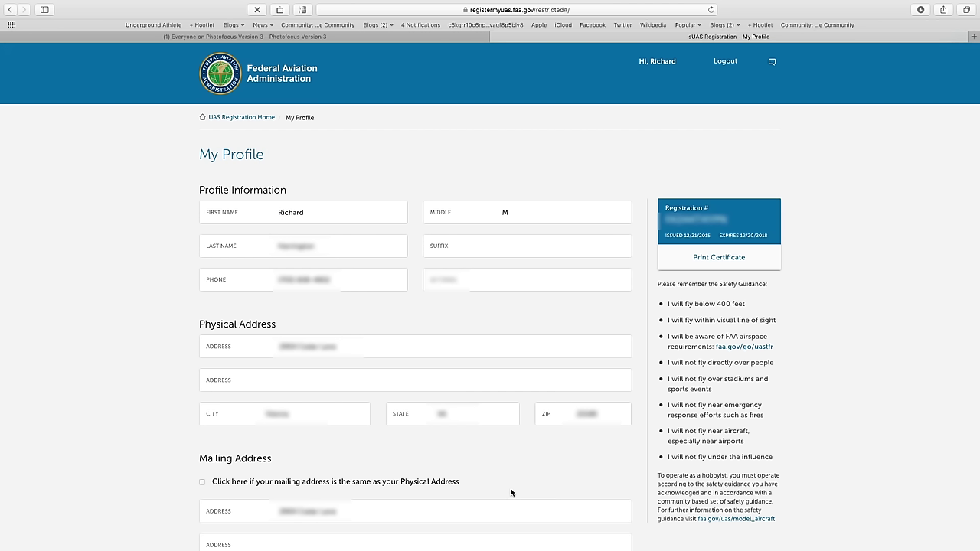